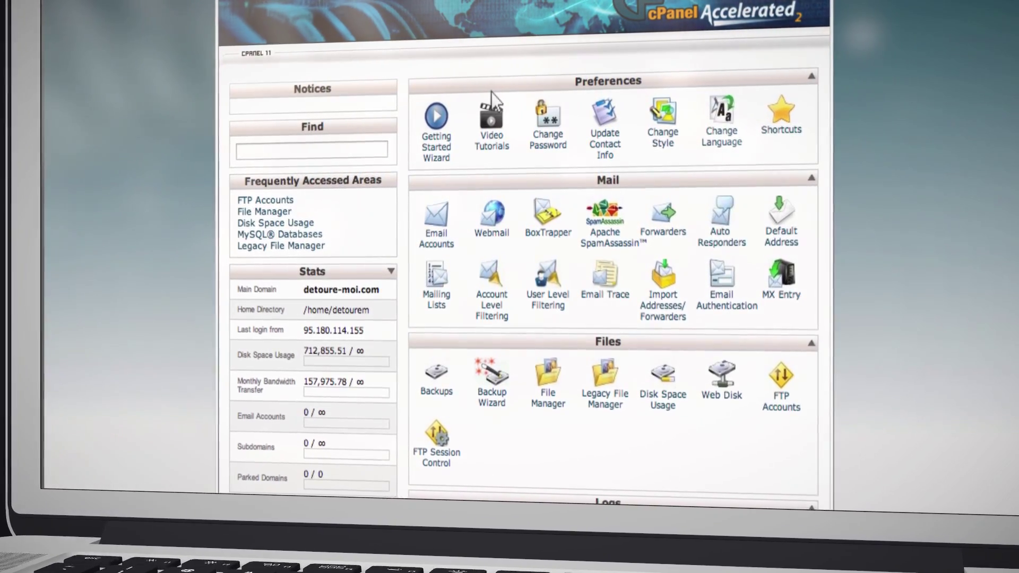
# - Create a new MySQL database named presta (detourem_presta1) in the MySQL Database Wizard
pyautogui.scroll(-15, 492, 93)
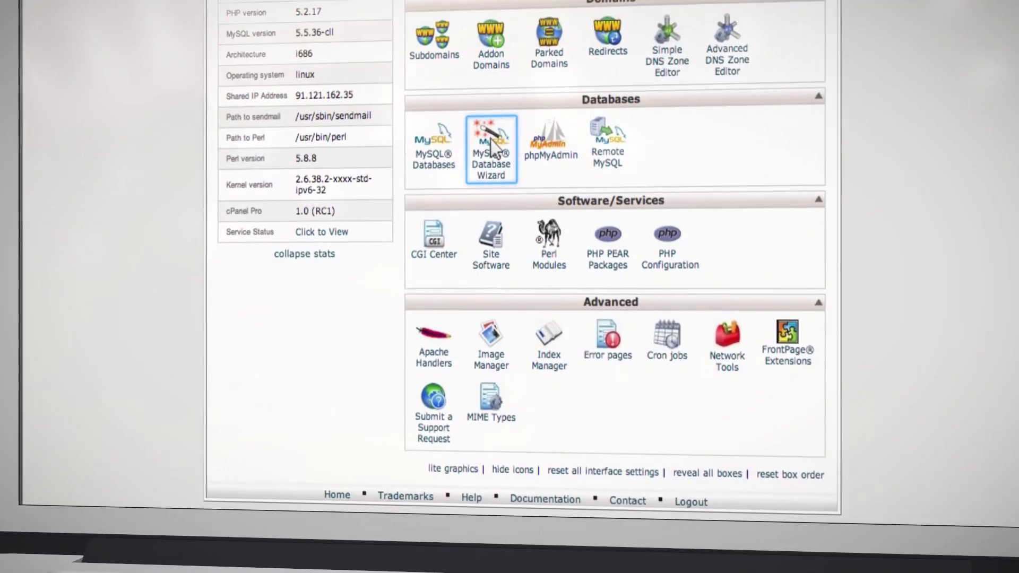
pyautogui.click(491, 142)
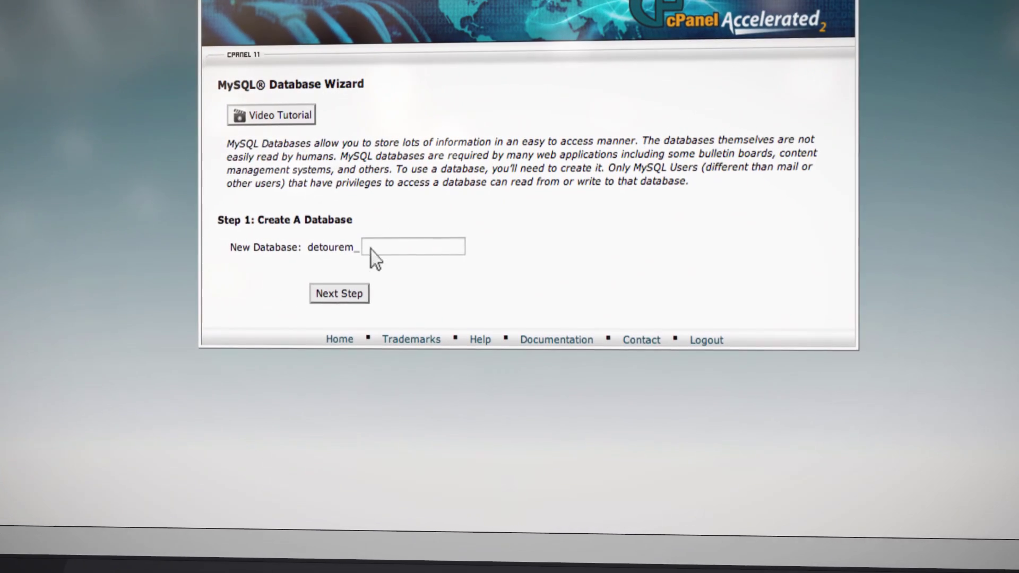
pyautogui.click(366, 252)
pyautogui.write('presta')
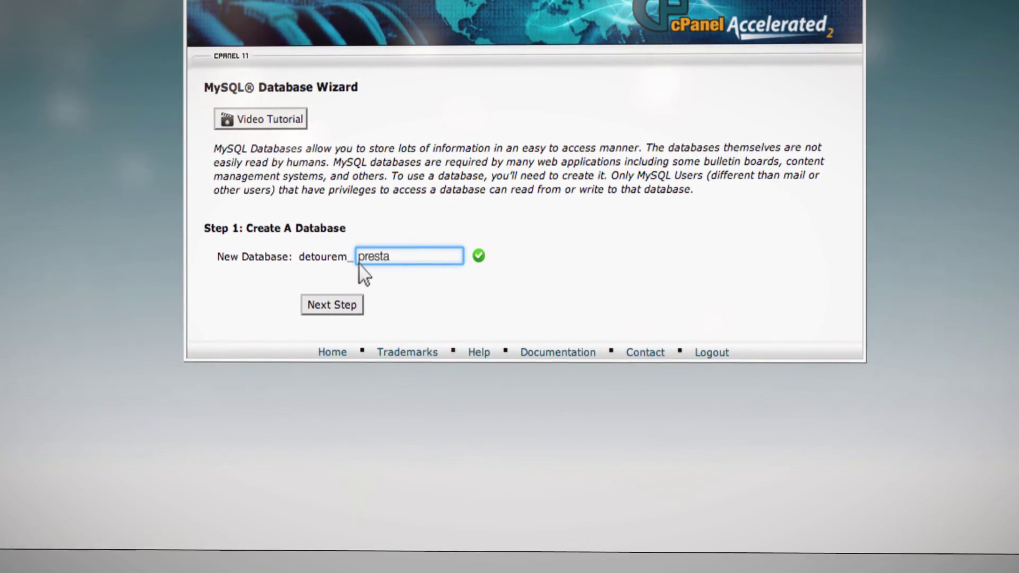
pyautogui.click(330, 309)
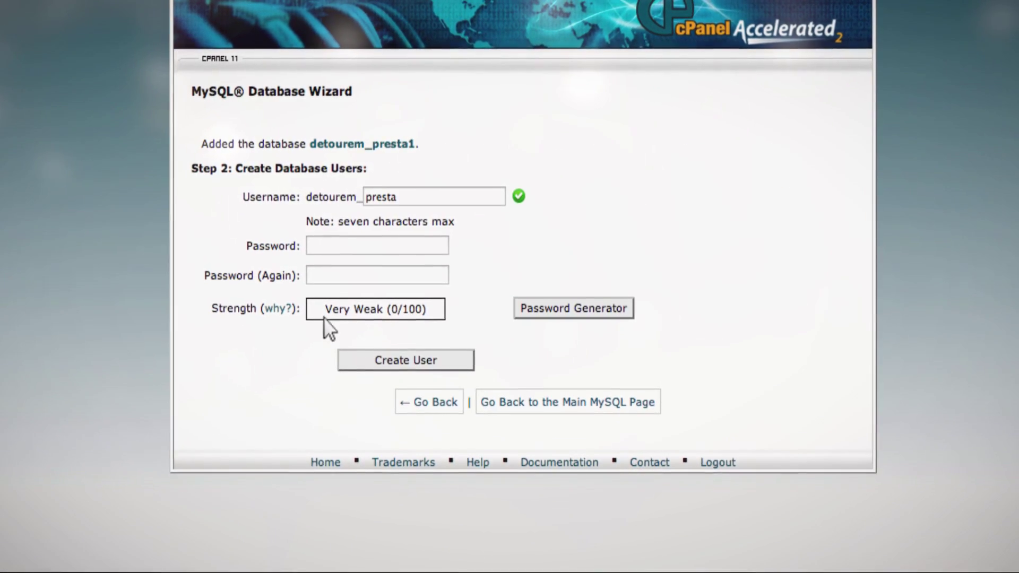
# - Create the database user with a randomly generated strong password
pyautogui.click(574, 317)
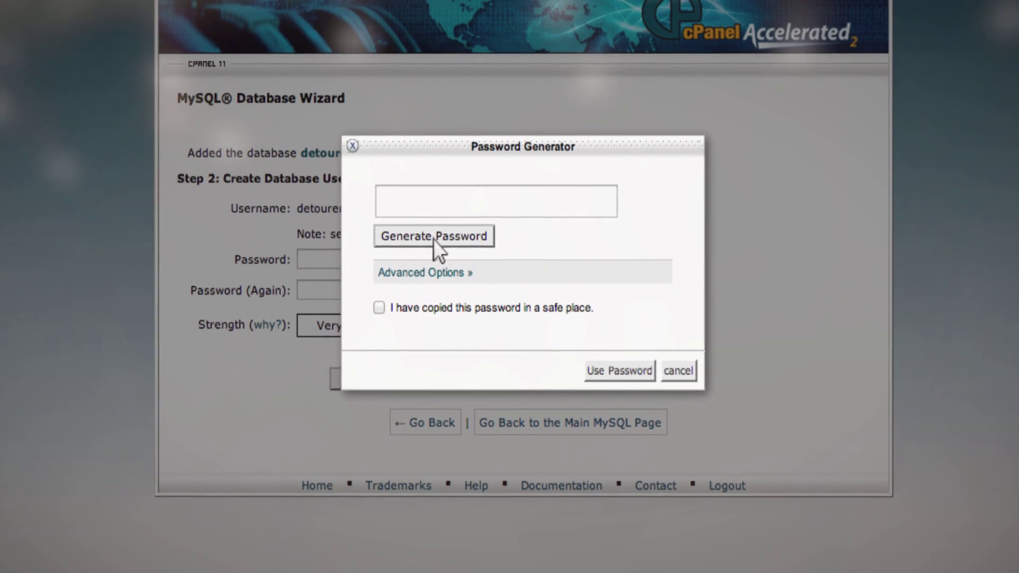
pyautogui.click(433, 237)
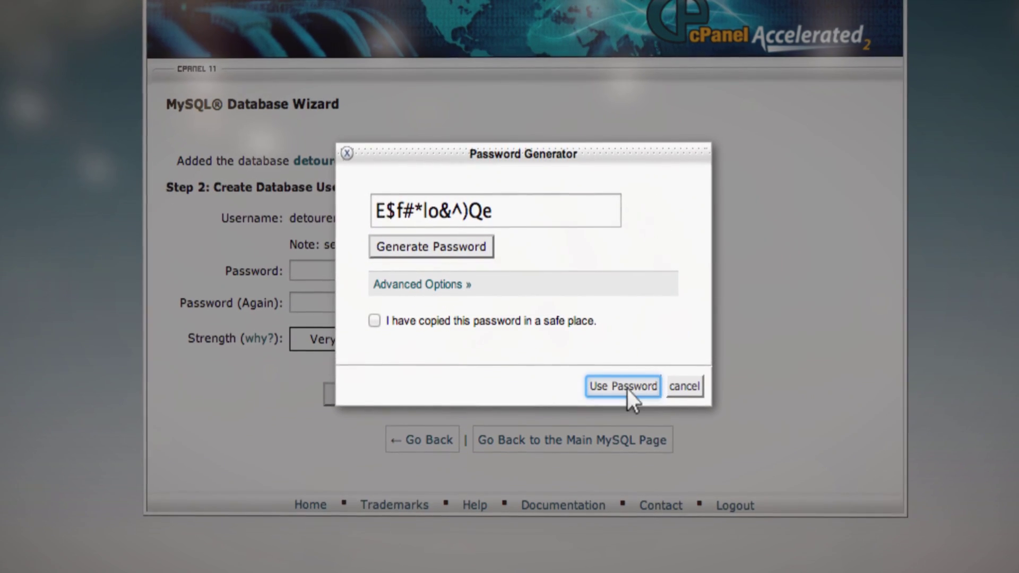
pyautogui.click(627, 388)
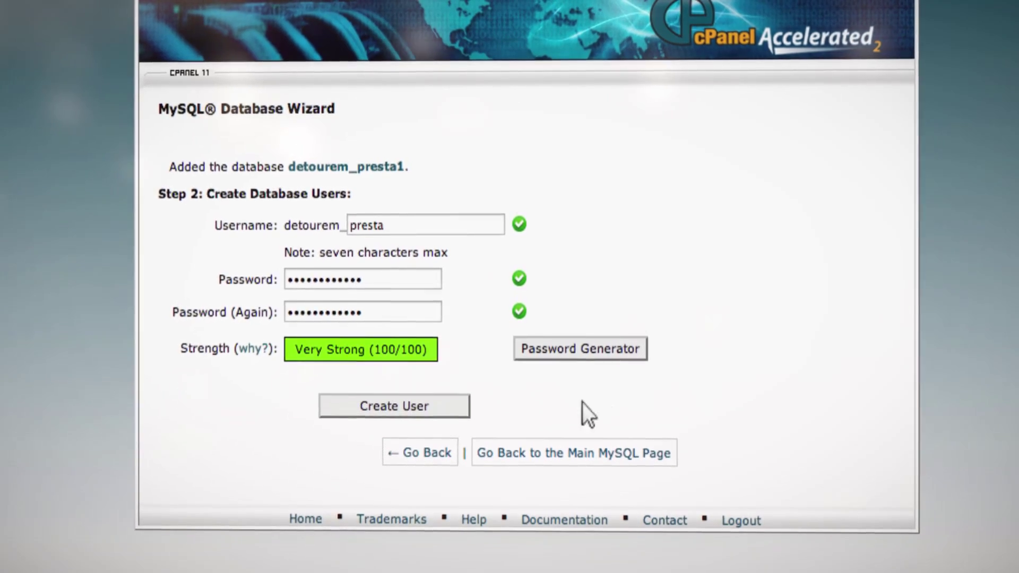
pyautogui.click(399, 413)
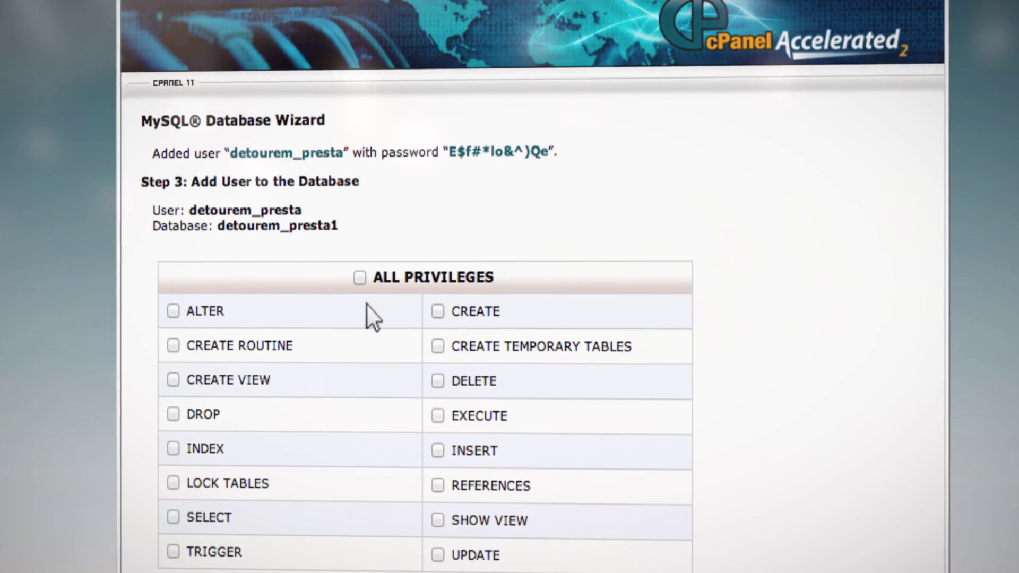
# - Grant the new user ALL PRIVILEGES on the PrestaShop database
pyautogui.click(359, 280)
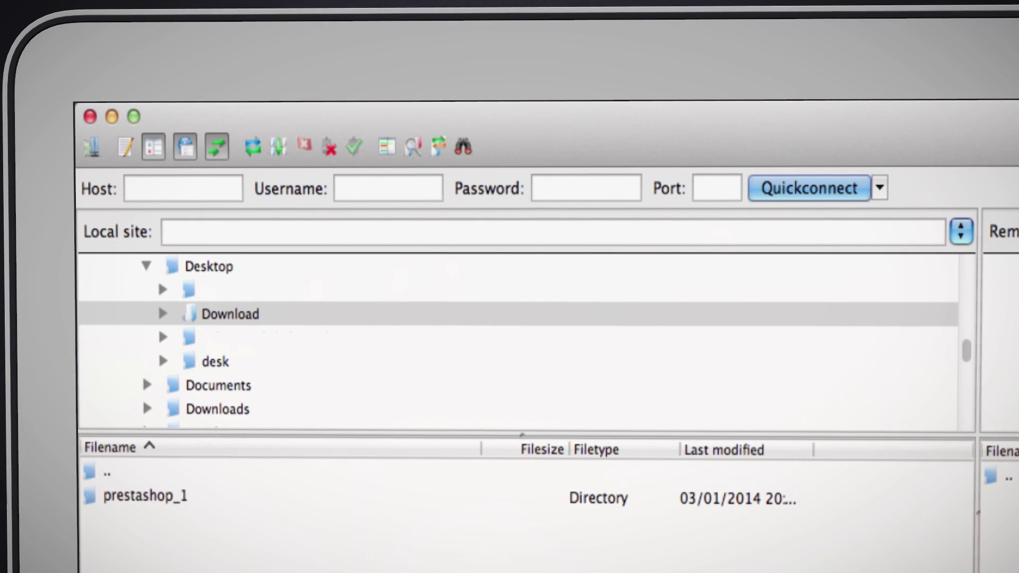
# - Enter host ftp.storexample.com plus the hosting username and password in FileZilla's Quickconnect bar
pyautogui.write('ftp.storexample.com')
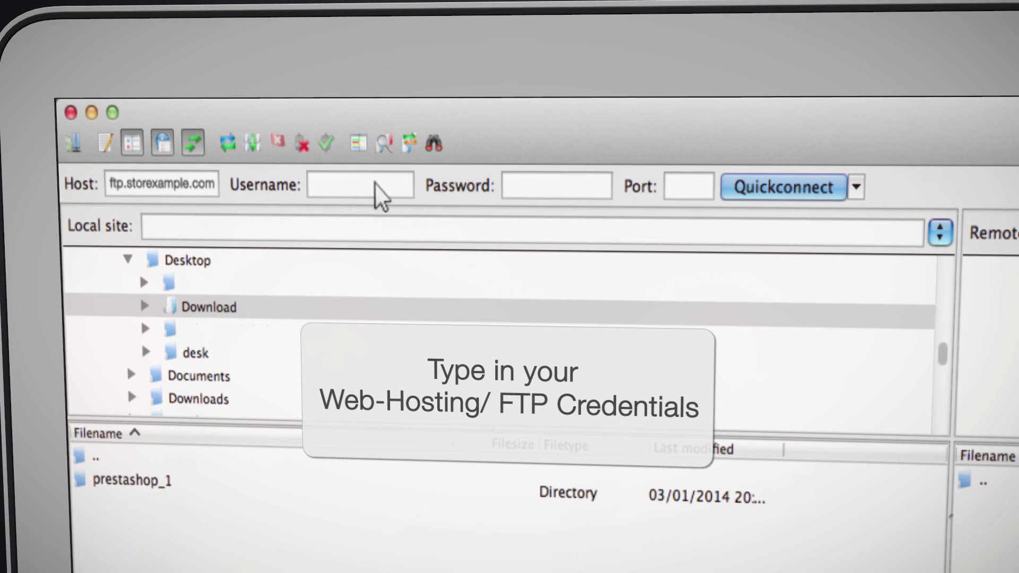
pyautogui.click(389, 185)
pyautogui.write('storelogin')
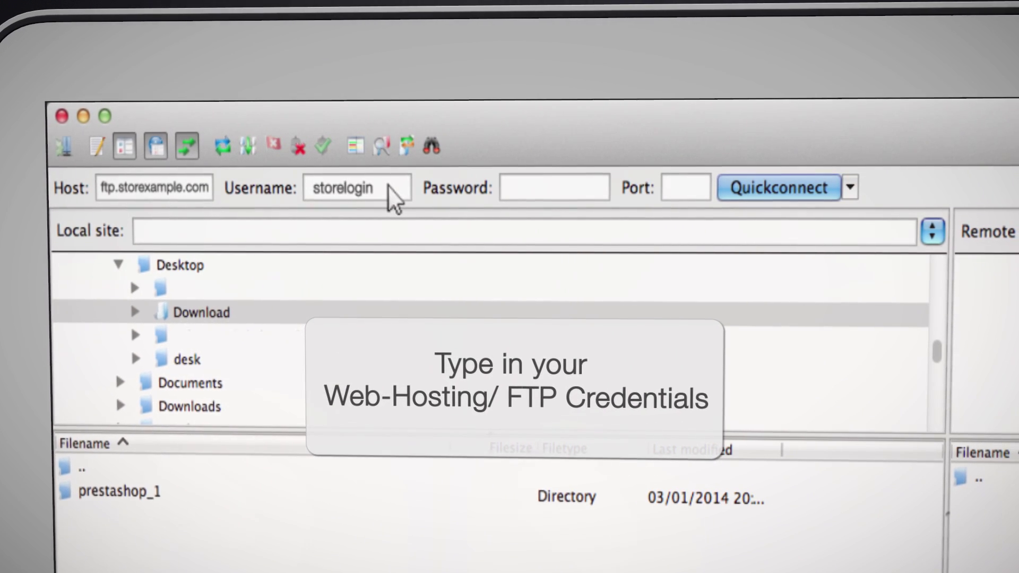
pyautogui.click(547, 186)
pyautogui.write('***********')
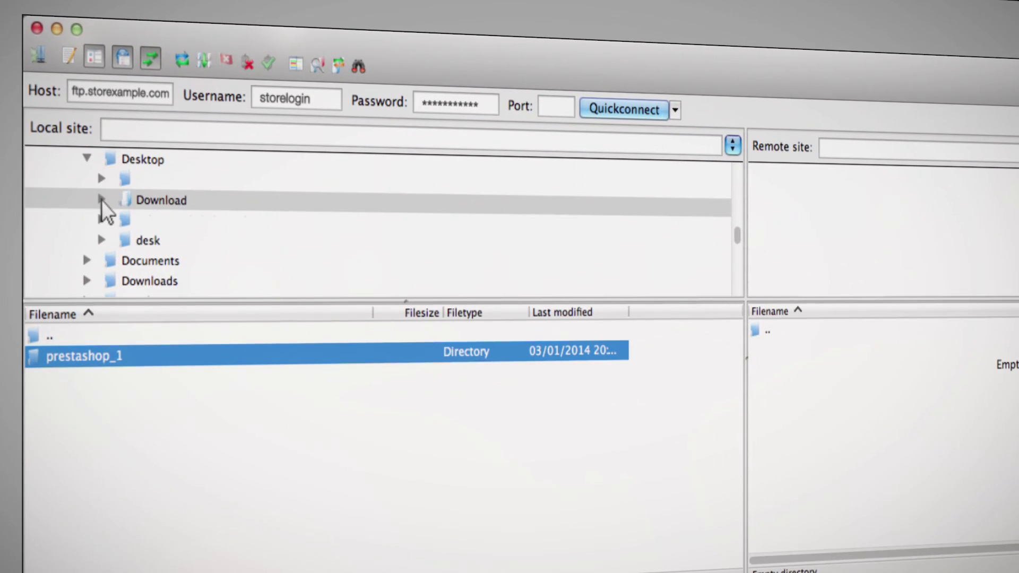
# - Select all files in Download/prestashop_1/prestashop and upload them to the server
pyautogui.click(132, 127)
pyautogui.click(117, 216)
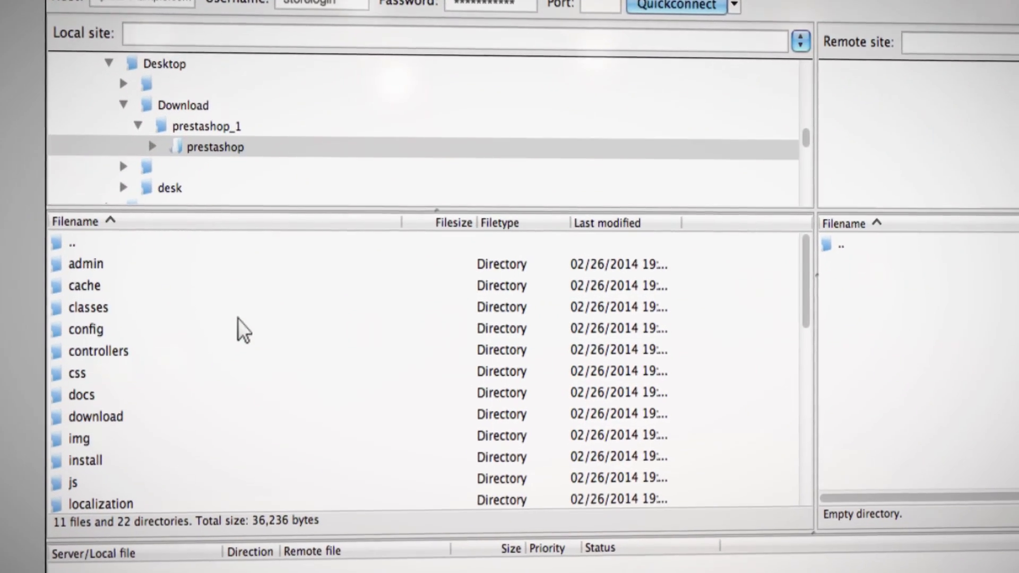
pyautogui.press('super+a')
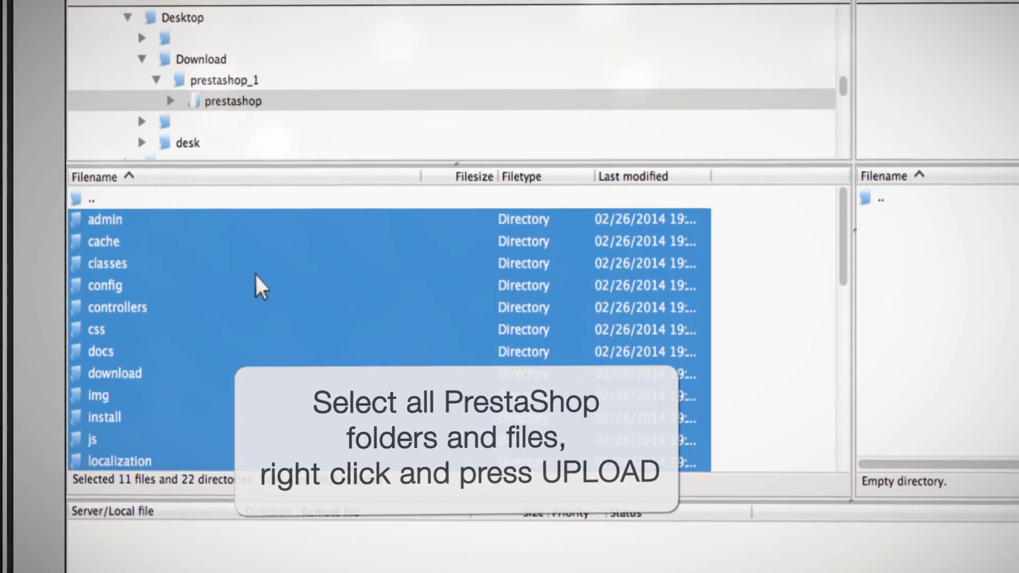
pyautogui.rightClick(245, 295)
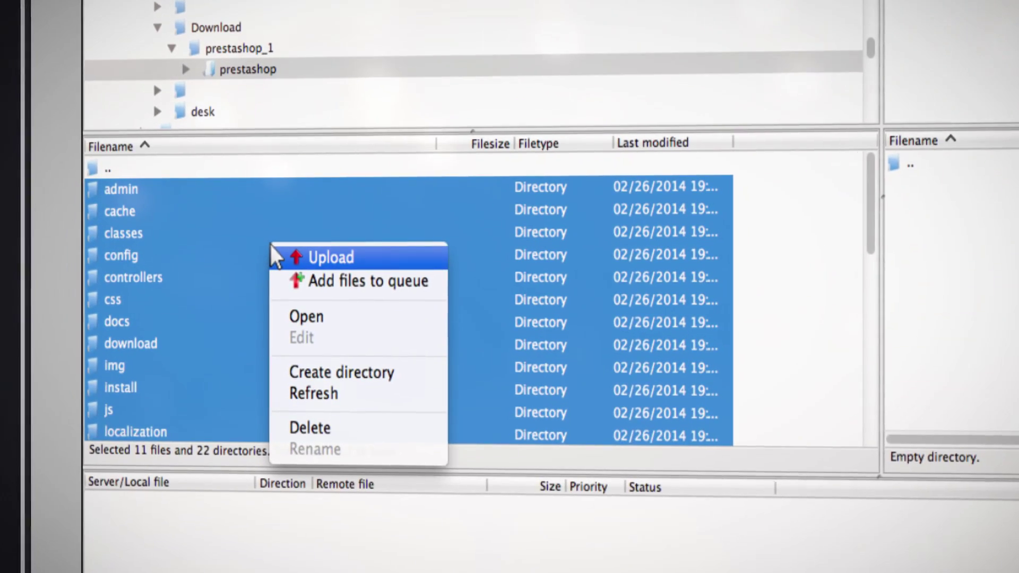
pyautogui.click(366, 251)
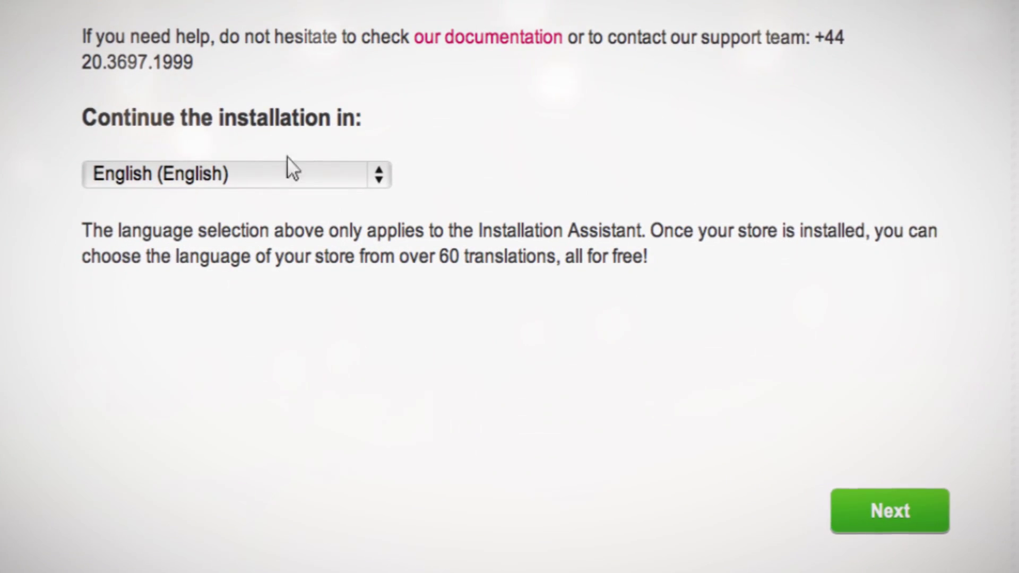
# - Keep English as the installation language and accept the license terms and conditions
pyautogui.click(384, 173)
pyautogui.click(385, 173)
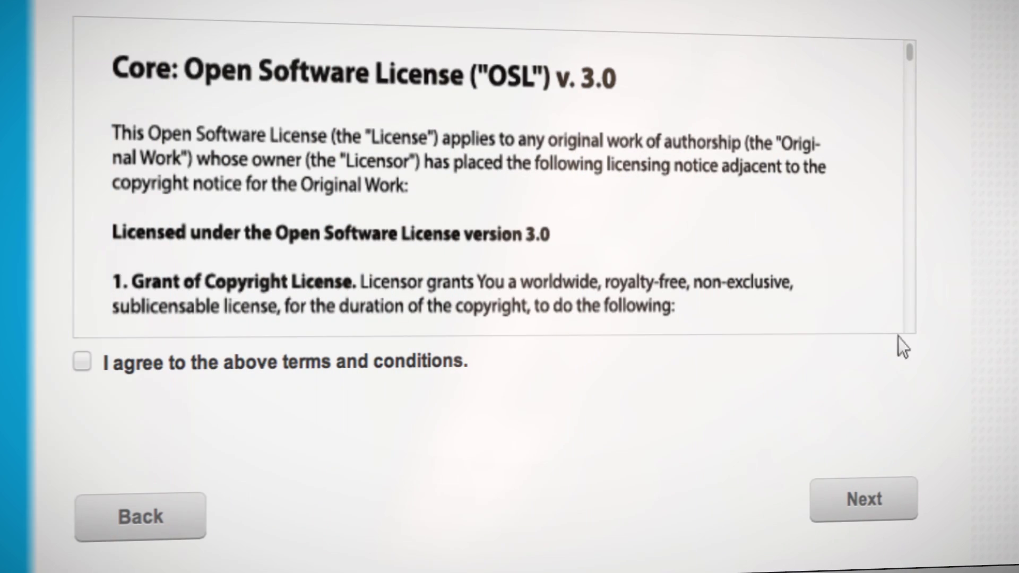
pyautogui.moveTo(917, 62); pyautogui.dragTo(934, 319)
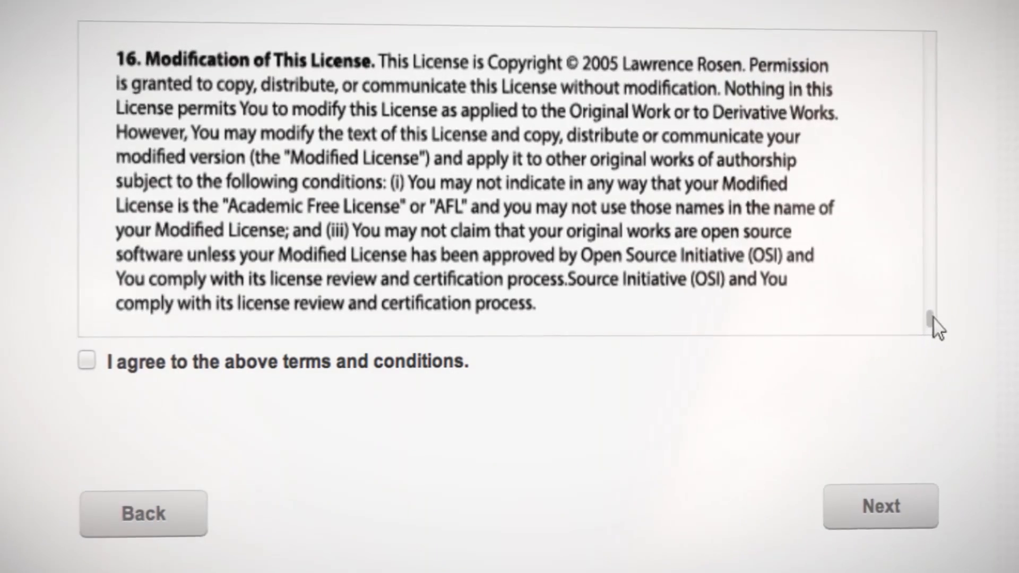
pyautogui.click(91, 359)
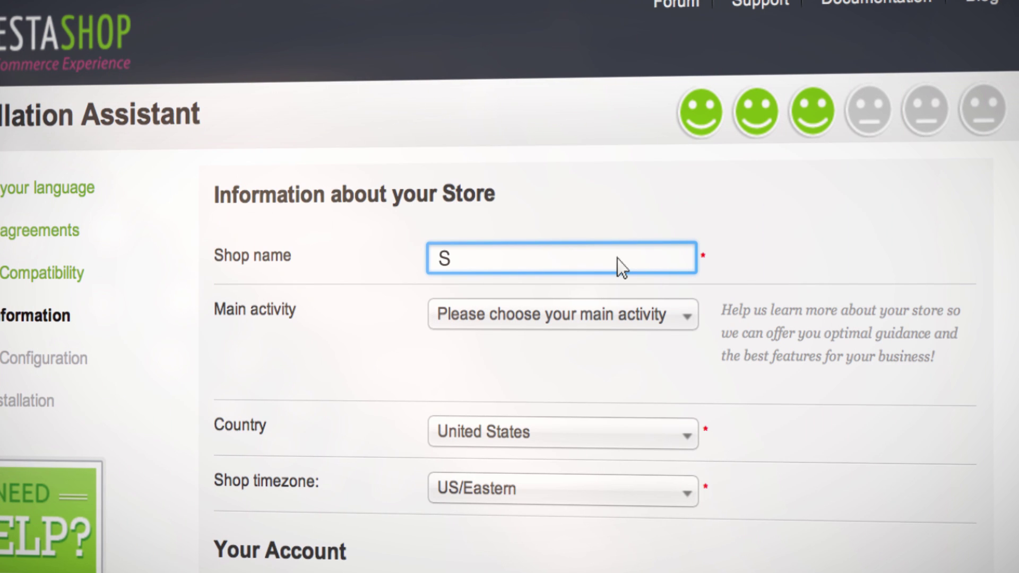
# - Name the shop 'Store Example' with Art and Culture as its main activity
pyautogui.write('le')
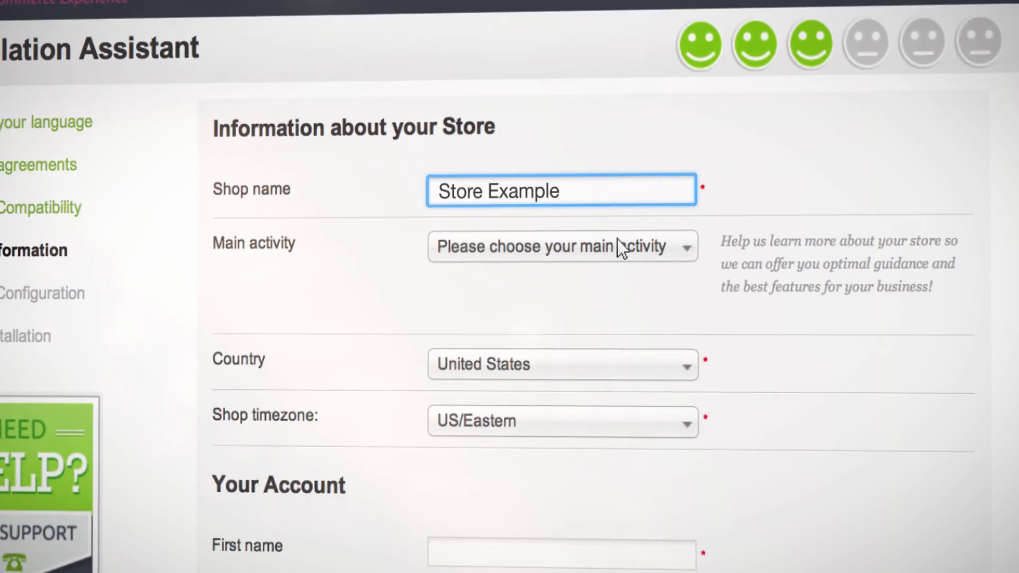
pyautogui.click(621, 315)
pyautogui.click(616, 262)
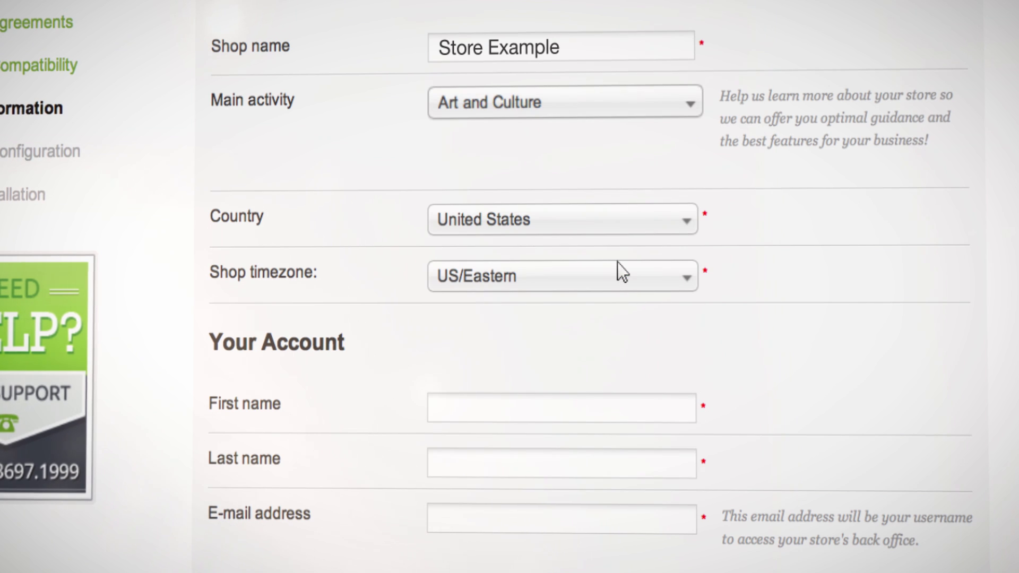
# - Fill in the owner's first and last name, e-mail address, and shop password with confirmation
pyautogui.click(618, 409)
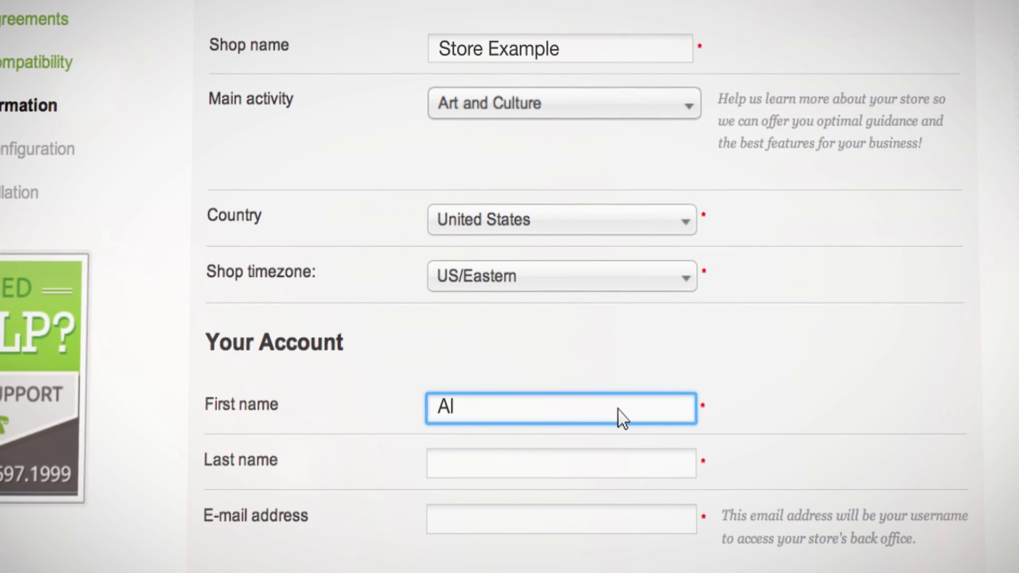
pyautogui.click(618, 464)
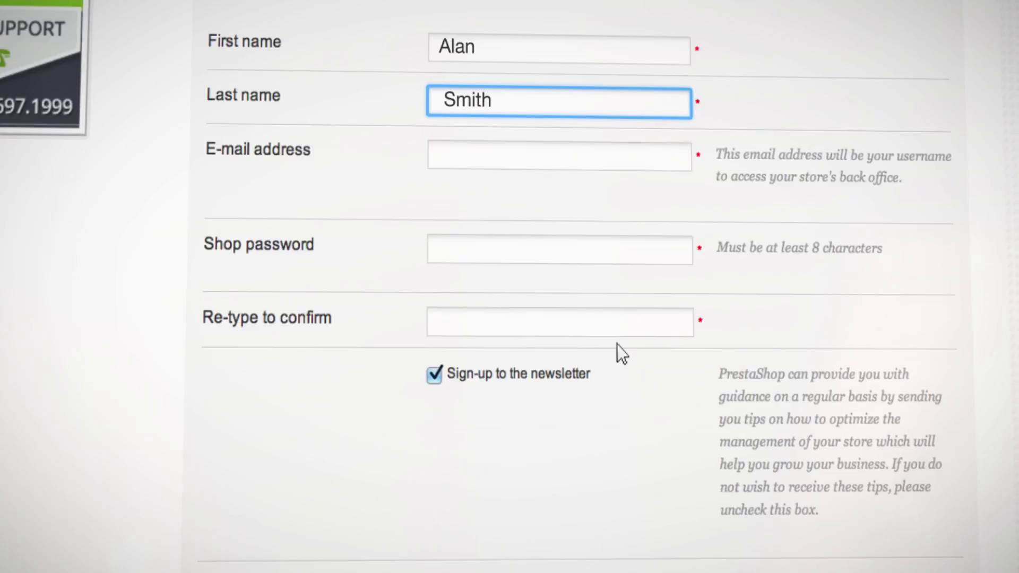
pyautogui.click(614, 519)
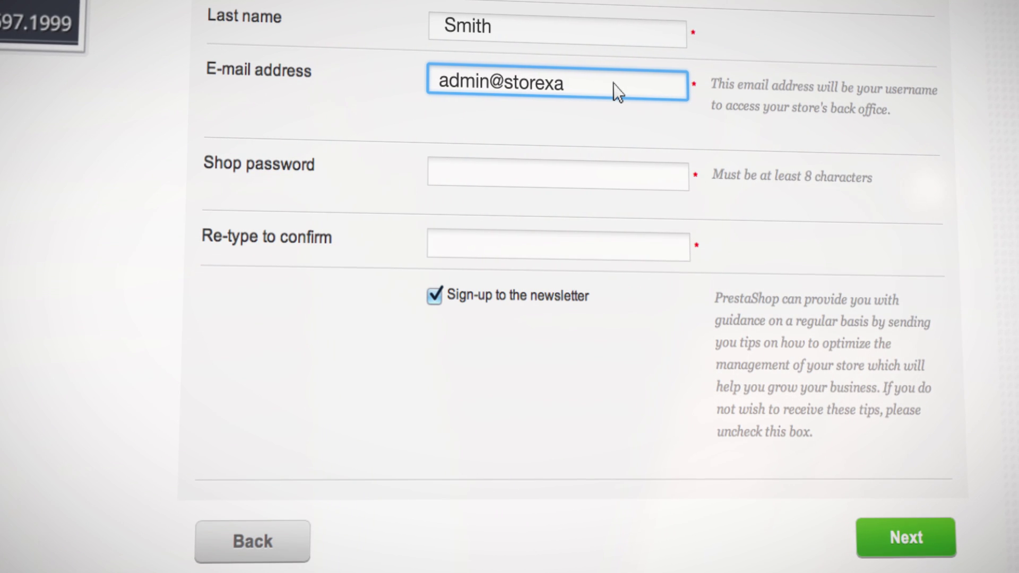
pyautogui.click(611, 179)
pyautogui.write('************')
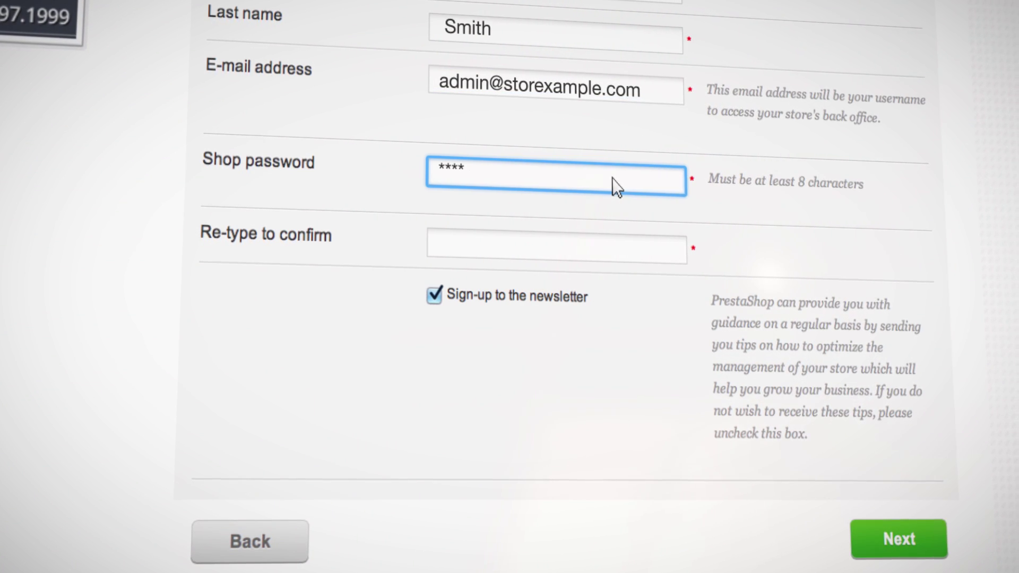
pyautogui.click(610, 250)
pyautogui.write('**********')
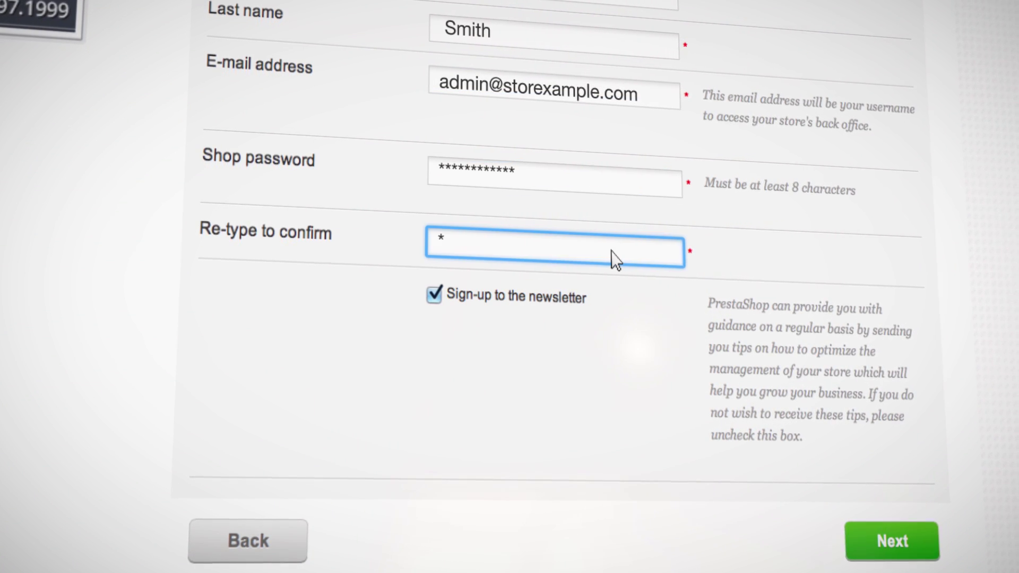
pyautogui.write('**')
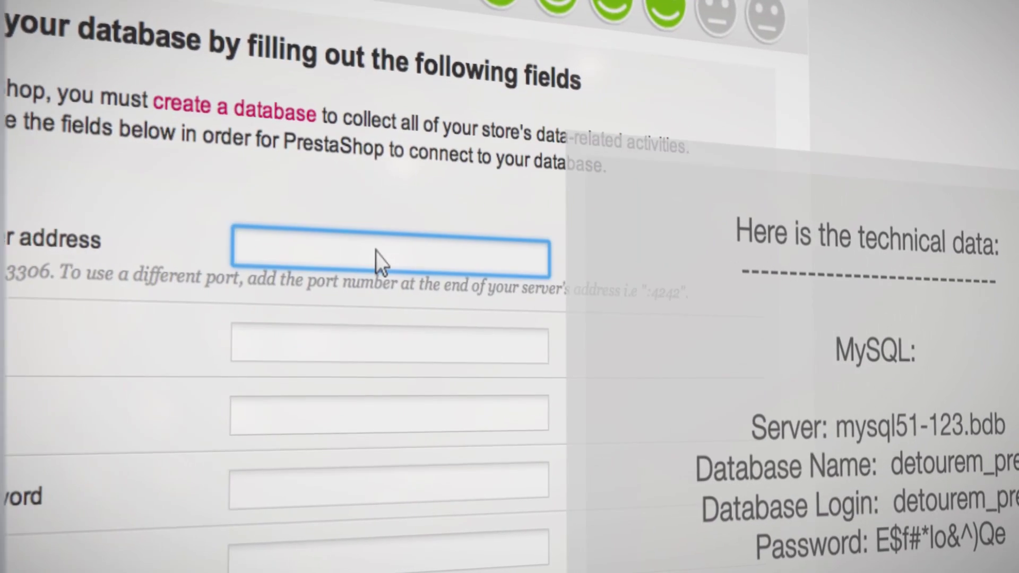
# - Enter server mysql51-123.bdb, database detourem_presta, the password and prefix ps_, then test the connection
pyautogui.write('mysql51-123.bdb')
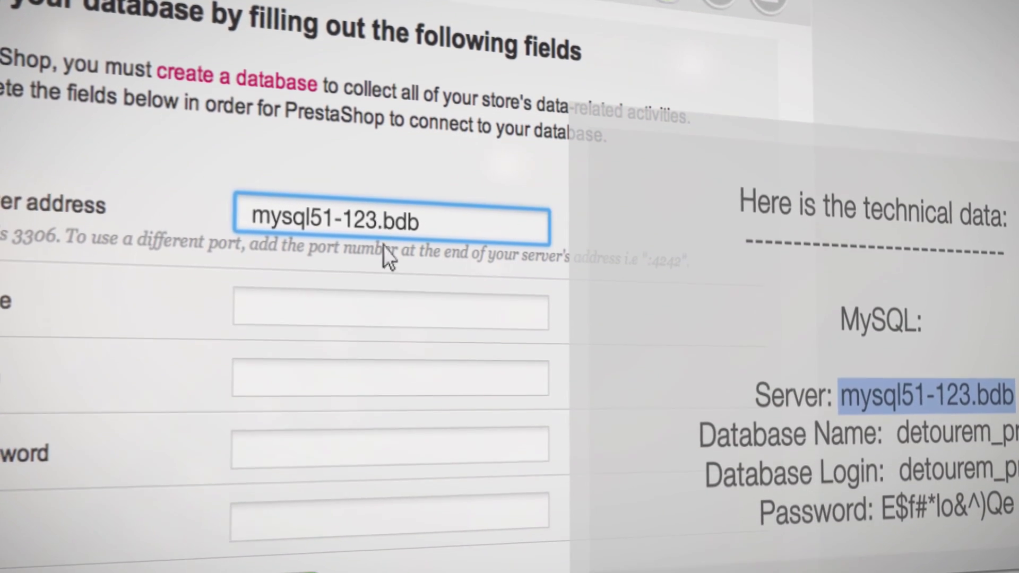
pyautogui.click(403, 332)
pyautogui.write('detourem_presta')
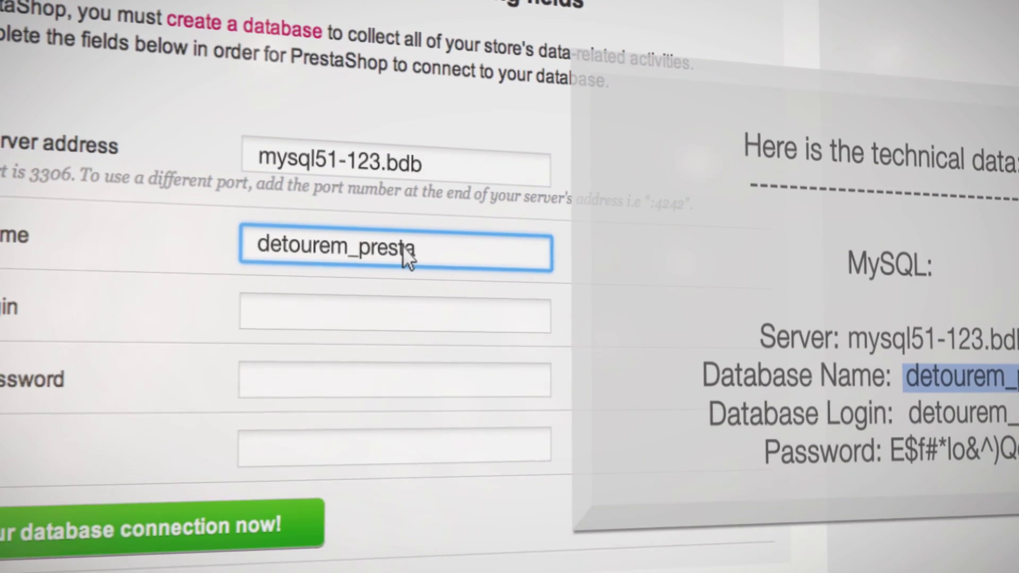
pyautogui.click(402, 344)
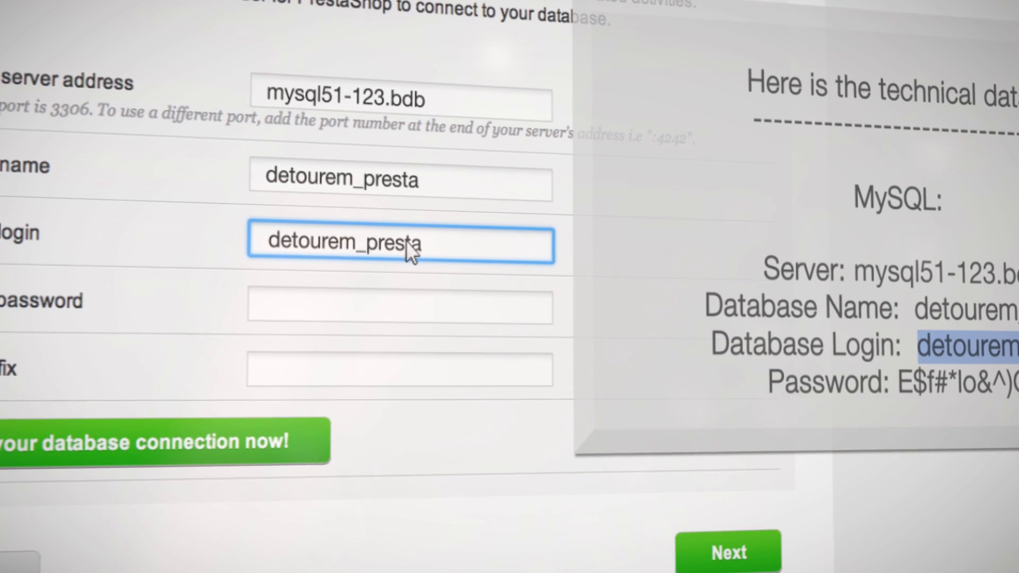
pyautogui.click(405, 344)
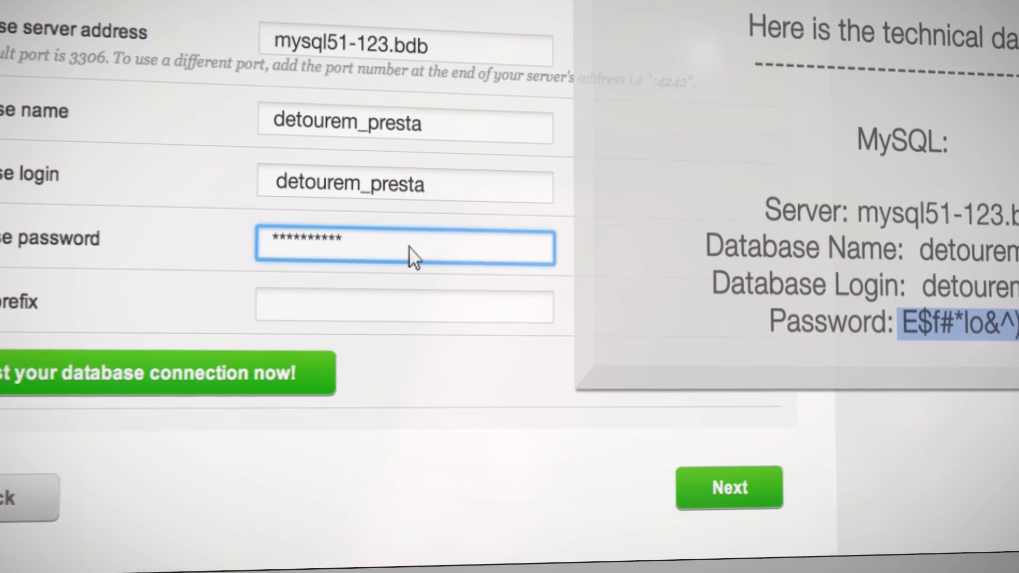
pyautogui.click(414, 283)
pyautogui.write('ps_')
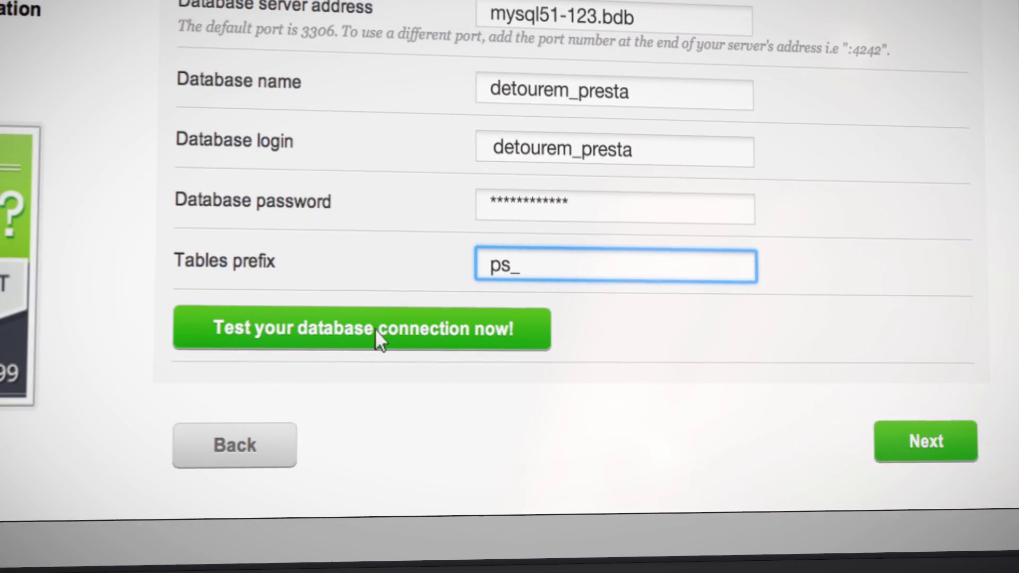
pyautogui.click(376, 330)
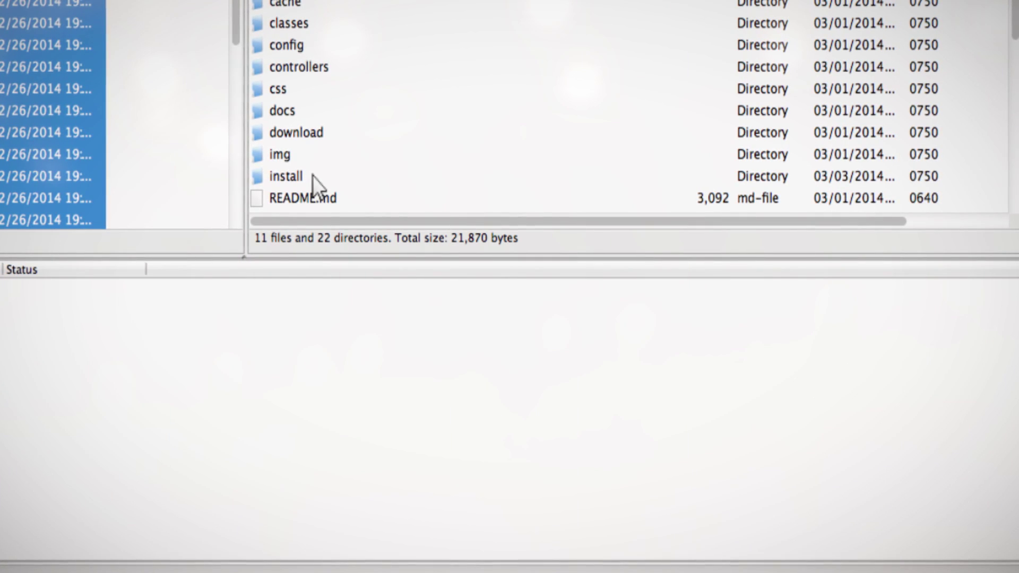
# - Delete the install directory from the remote server in FileZilla
pyautogui.rightClick(313, 176)
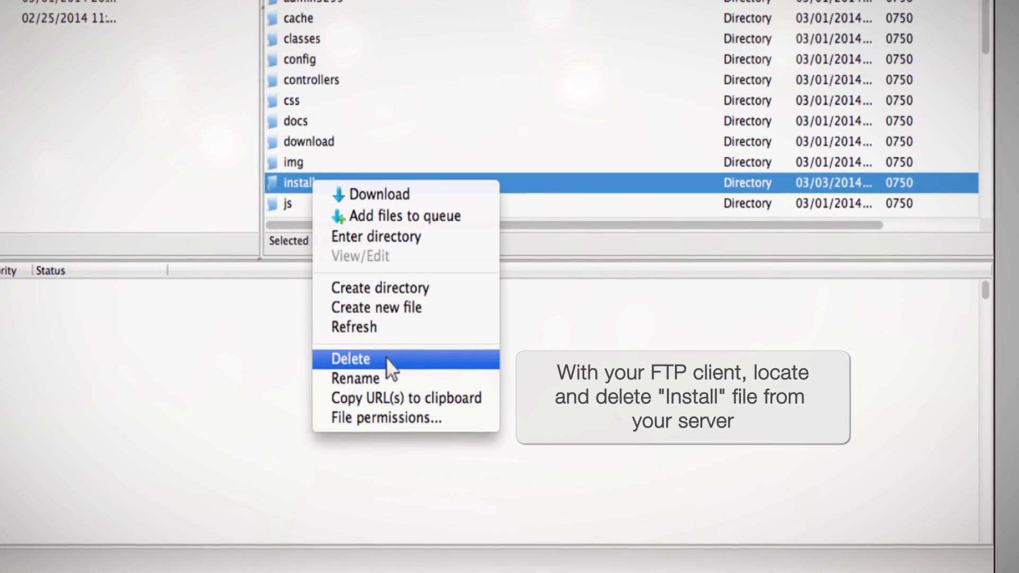
pyautogui.click(386, 360)
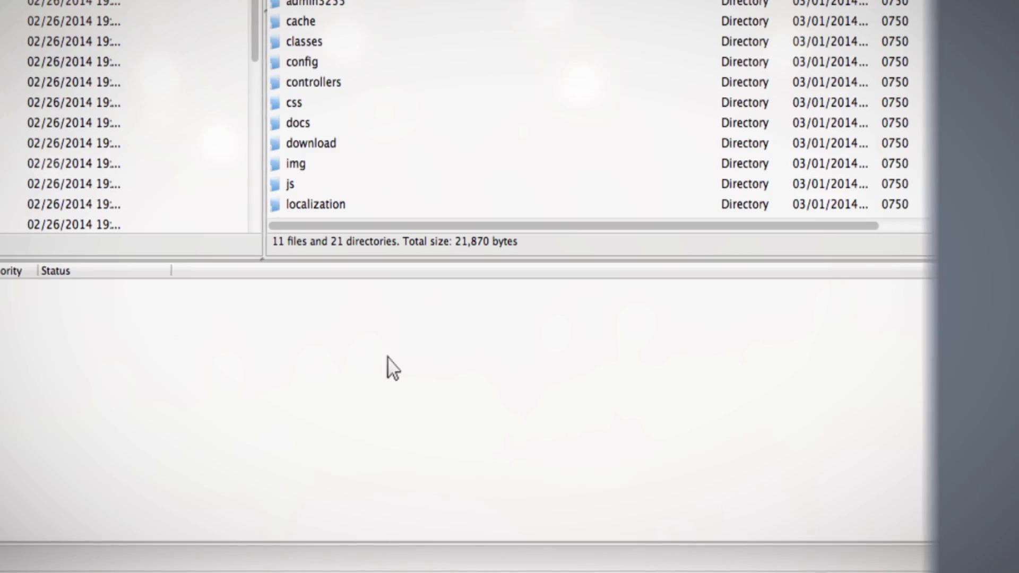